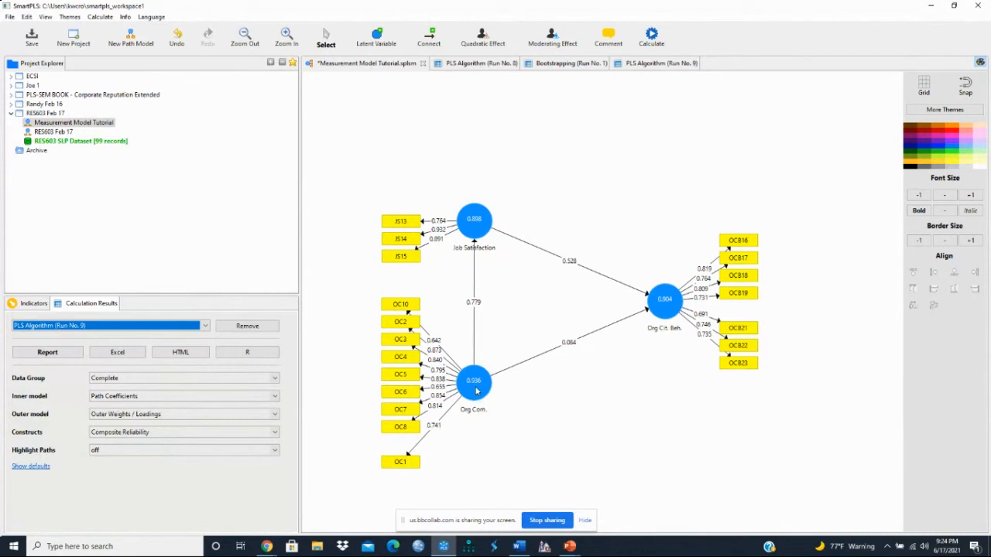
Run Complete Bootstrapping on the three-construct model with 500 subsamples, bias-corrected and accelerated intervals, and a two-tailed test at 0.05.
mouse_move(476, 391)
mouse_move(662, 323)
click(651, 38)
click(678, 53)
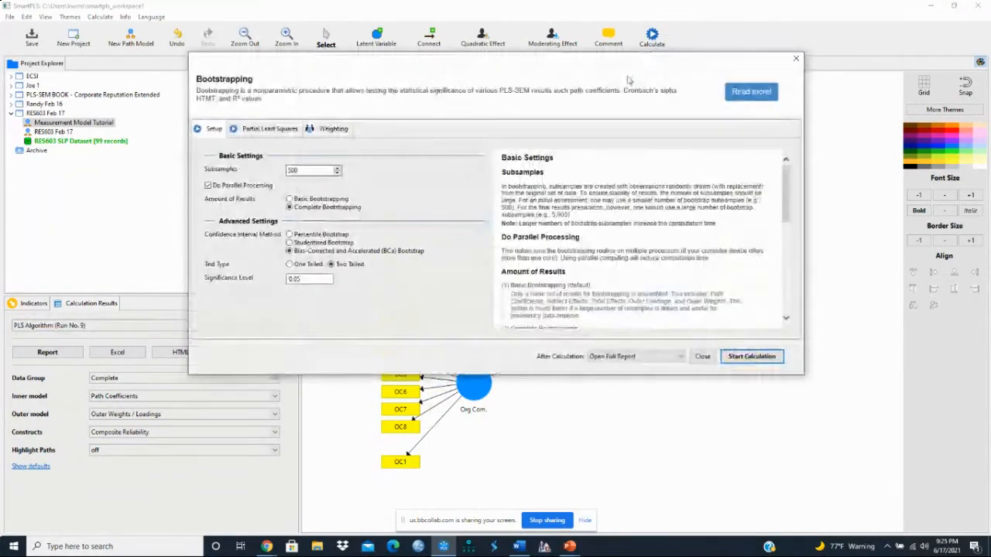
click(270, 128)
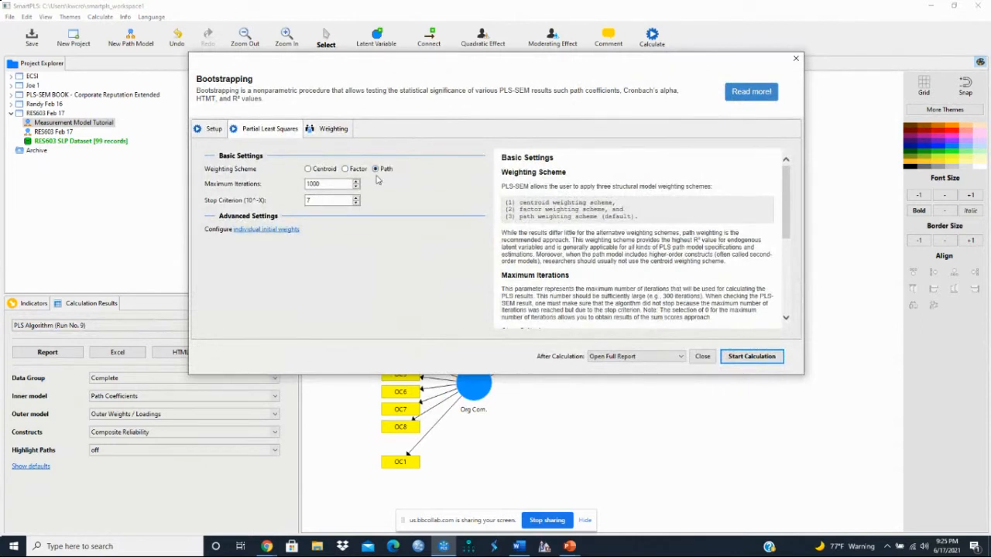
click(214, 132)
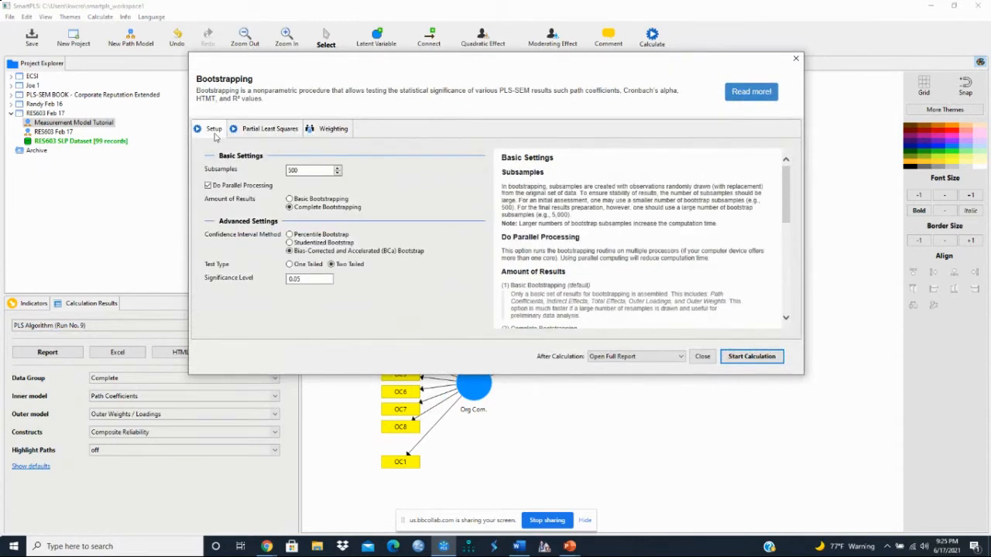
click(290, 207)
click(756, 356)
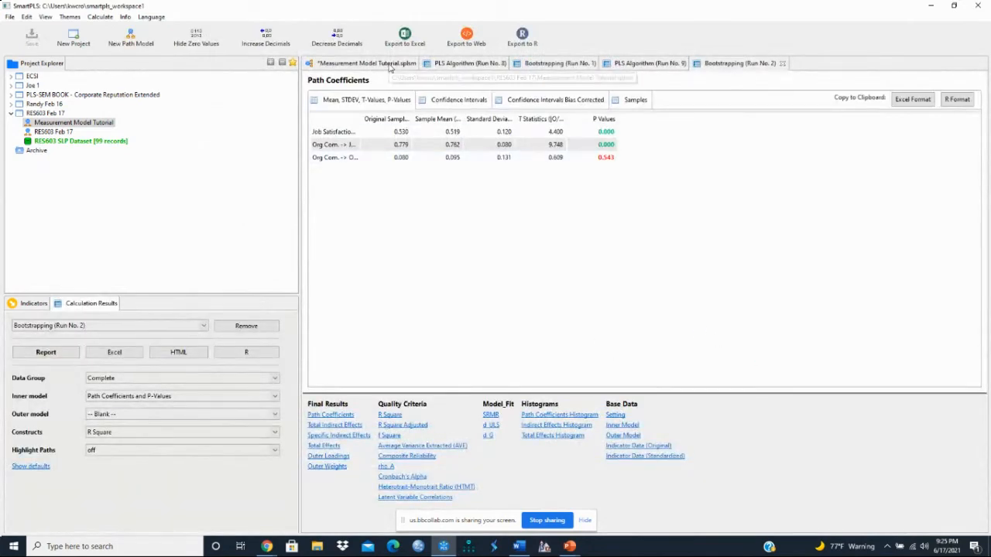
Review the bootstrapped path coefficients, p-values and R Square of the constructs on the Measurement Model Tutorial diagram.
click(390, 65)
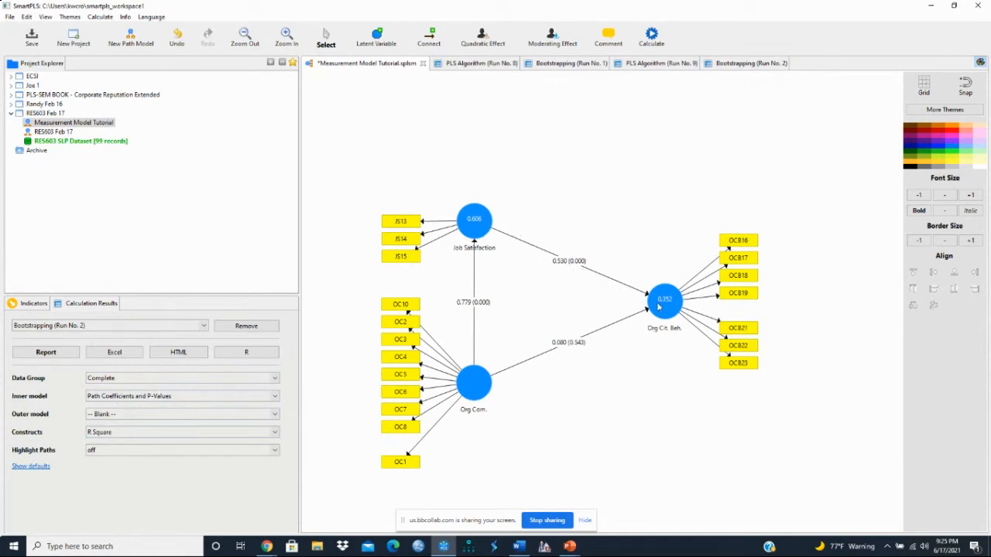
mouse_move(659, 307)
mouse_move(664, 331)
Show the Total Effects table of the Bootstrapping (Run No. 2) report and widen its first column to read the full path names.
click(741, 65)
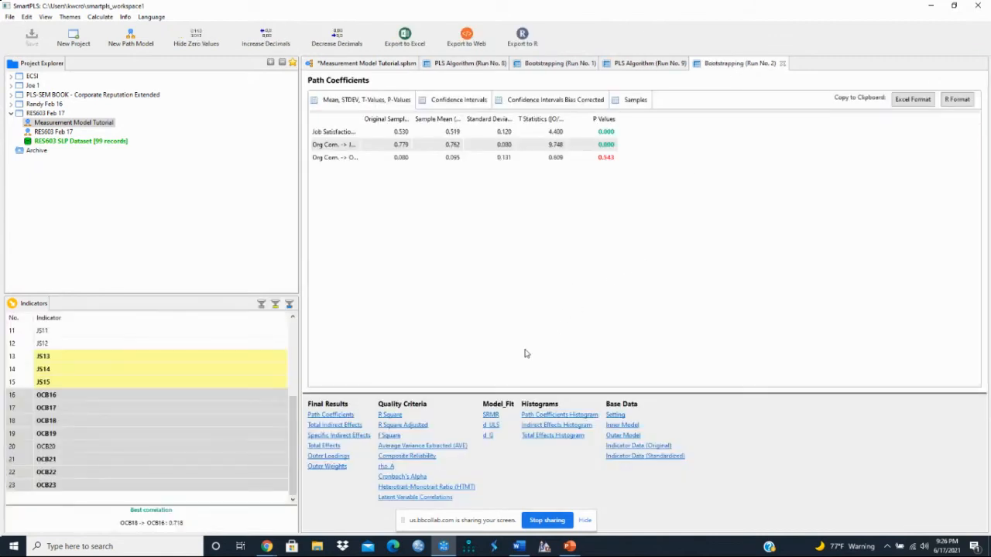
click(330, 447)
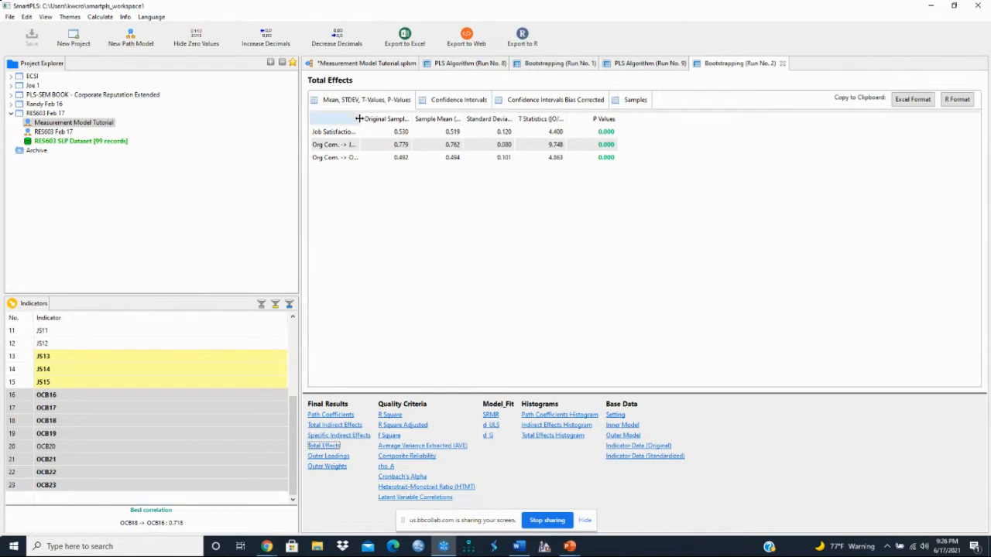
drag(355, 118, 414, 118)
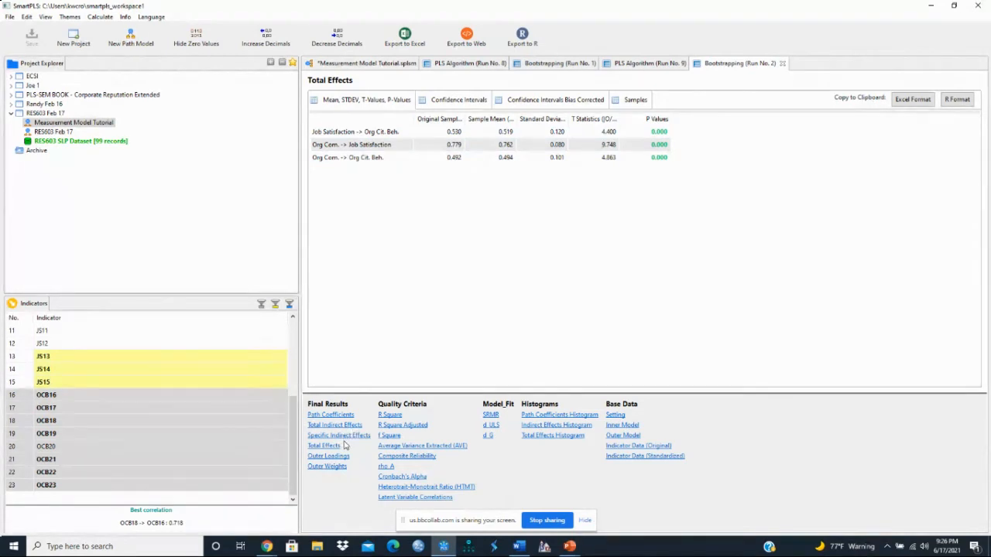
Compare the Path Coefficients table with Total Effects, widening the first column of Path Coefficients to show full path names.
click(331, 415)
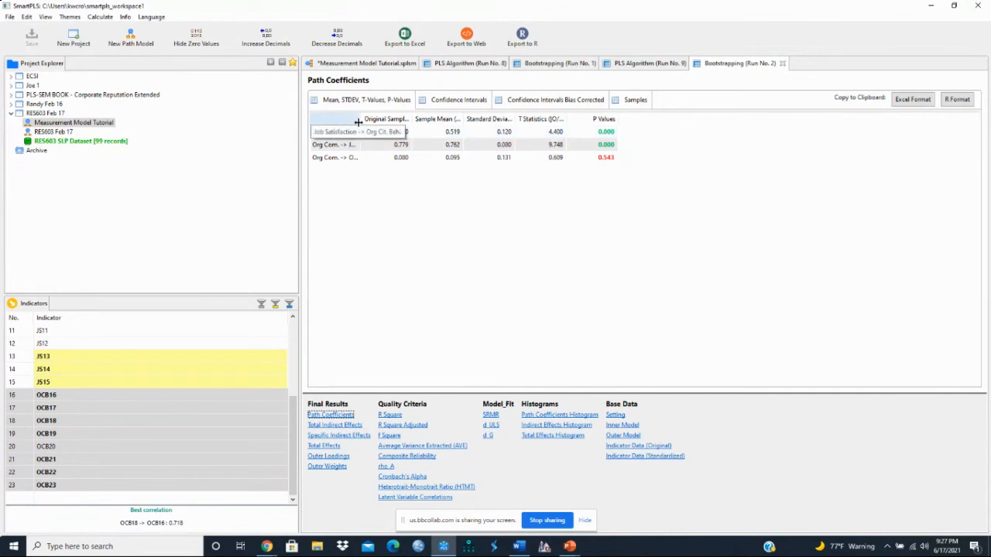
drag(358, 119, 422, 120)
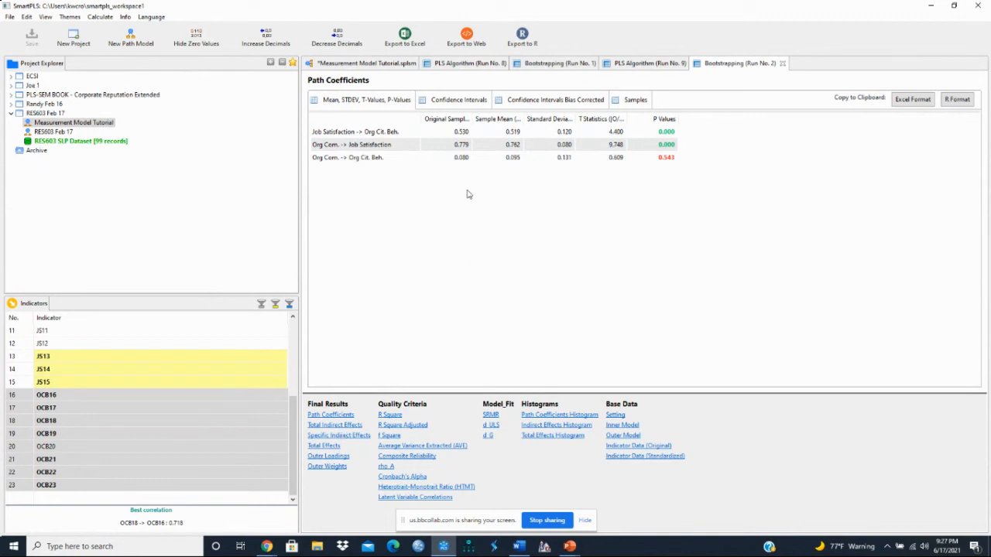
click(325, 446)
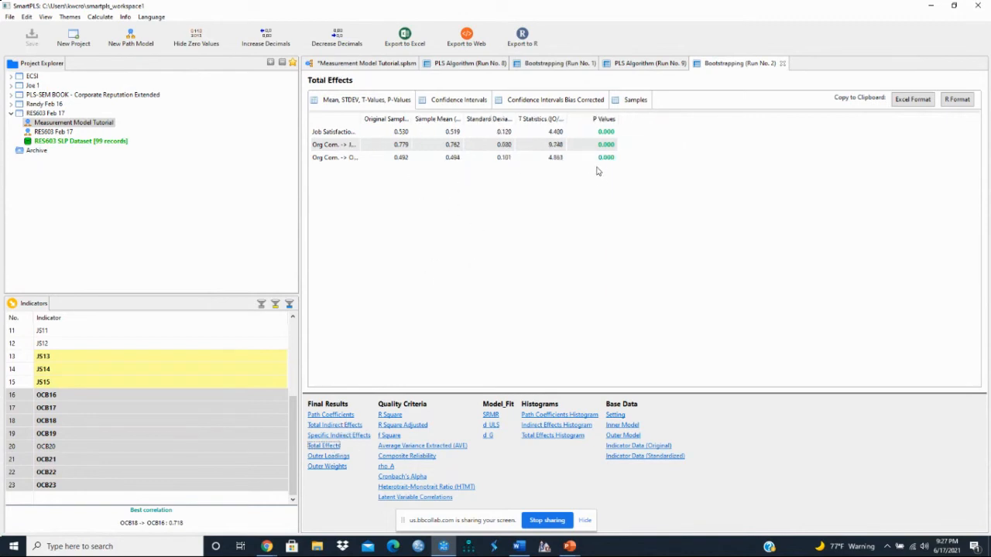
click(348, 416)
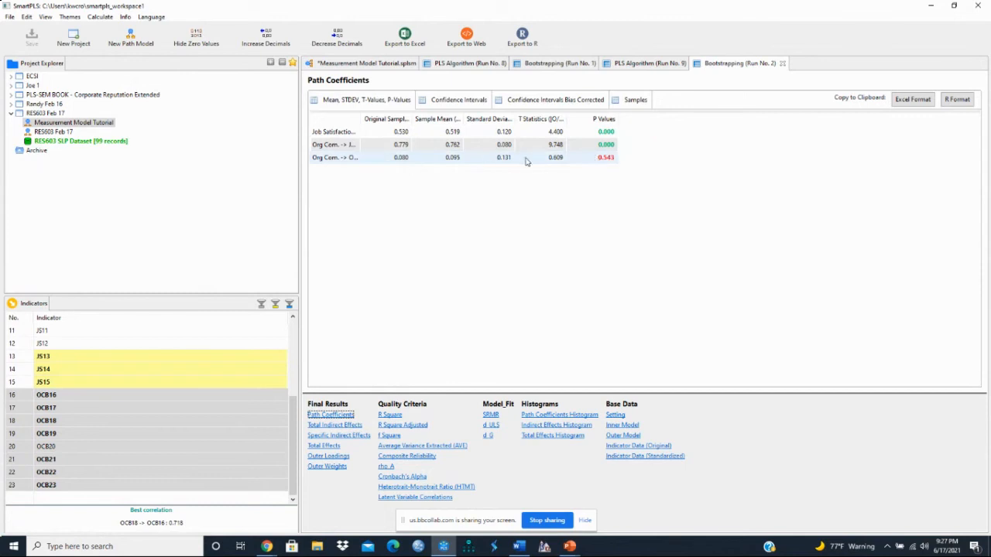
drag(360, 120, 427, 120)
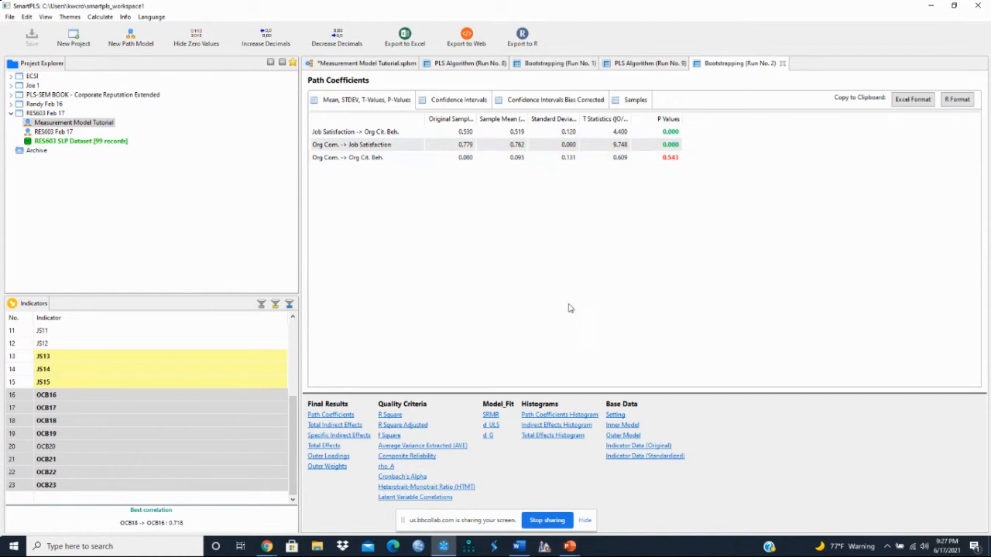
Show the Specific Indirect Effects table and widen its first column to read the full mediation path.
click(361, 437)
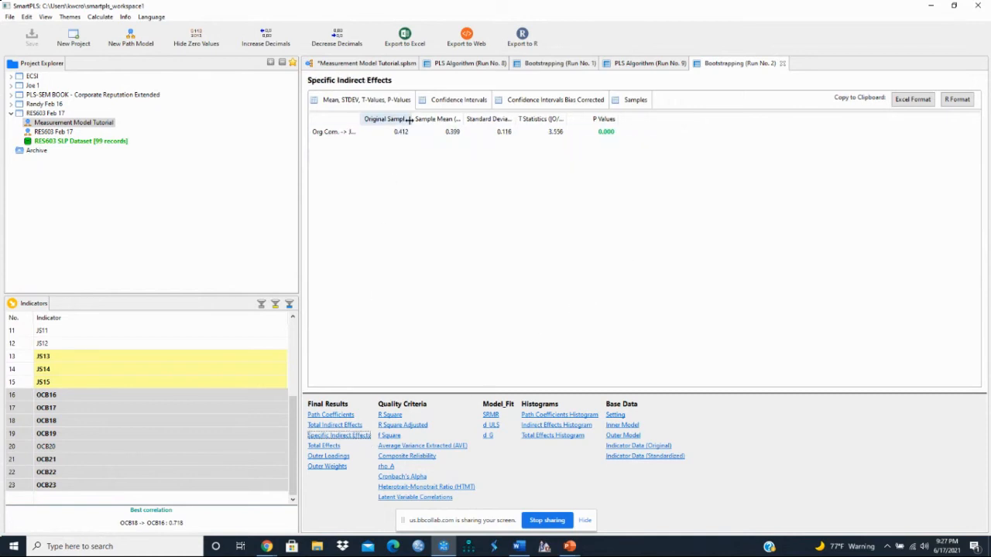
drag(360, 118, 463, 119)
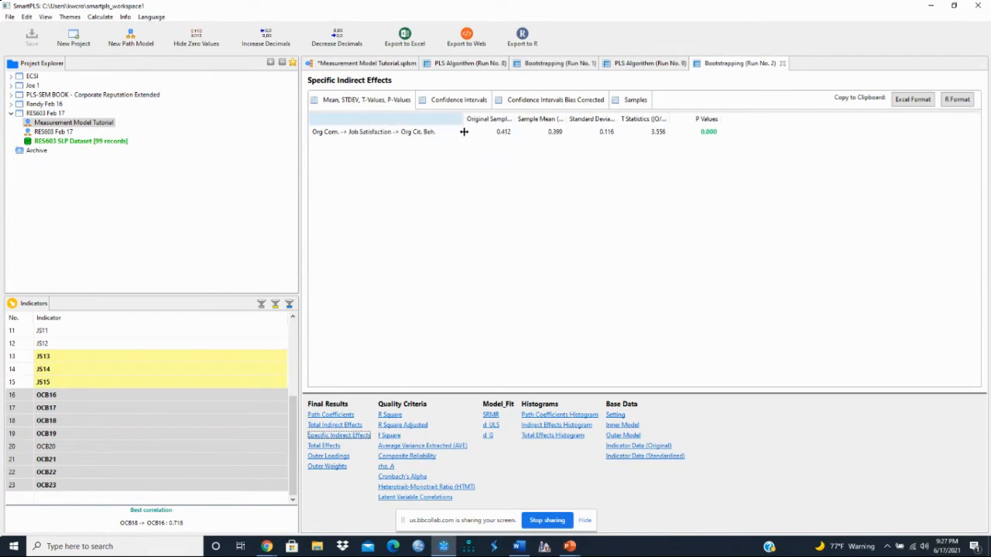
click(325, 135)
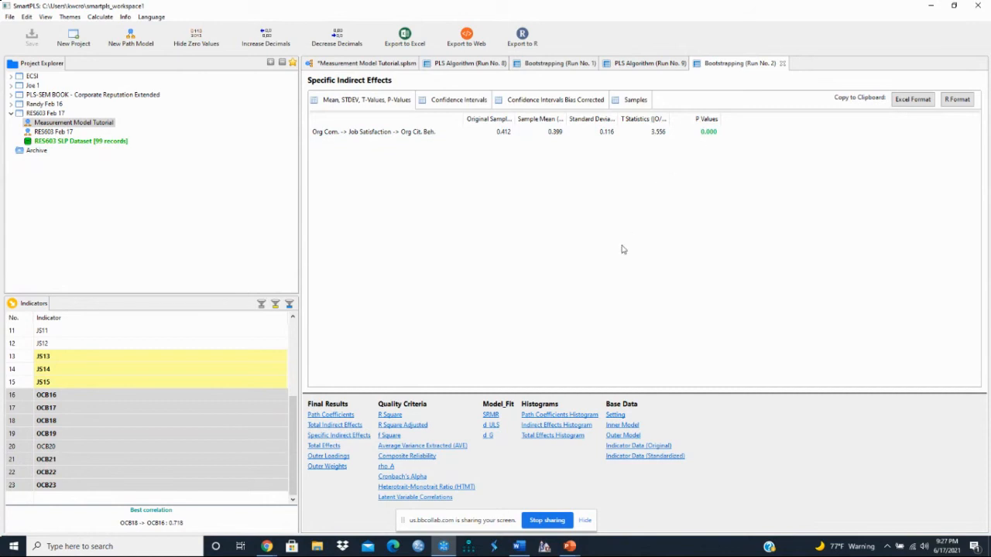
Trace the mediation path through Job Satisfaction to Org Cit. Beh. on the model diagram and compare it with the Specific Indirect Effects table.
click(393, 65)
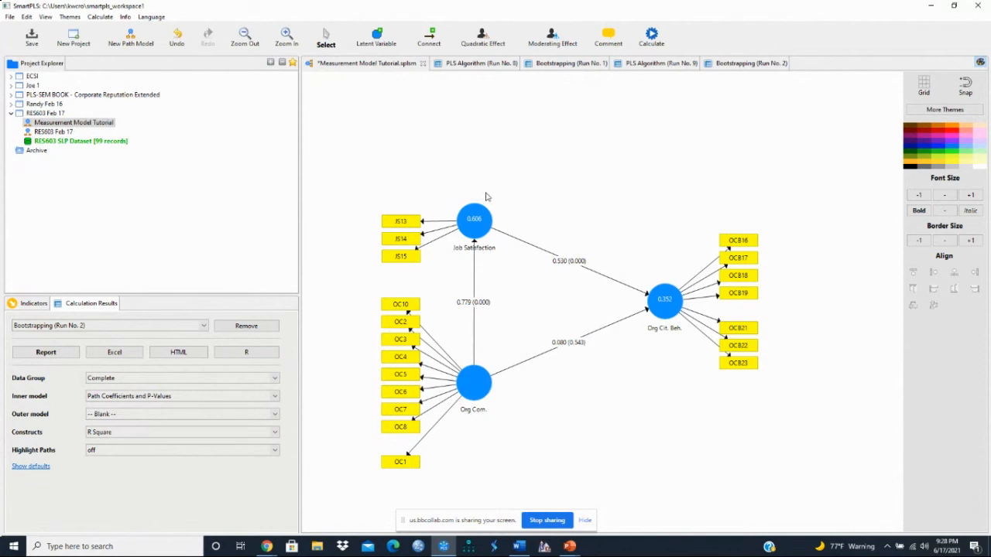
mouse_move(486, 248)
mouse_move(651, 315)
mouse_move(671, 335)
click(738, 64)
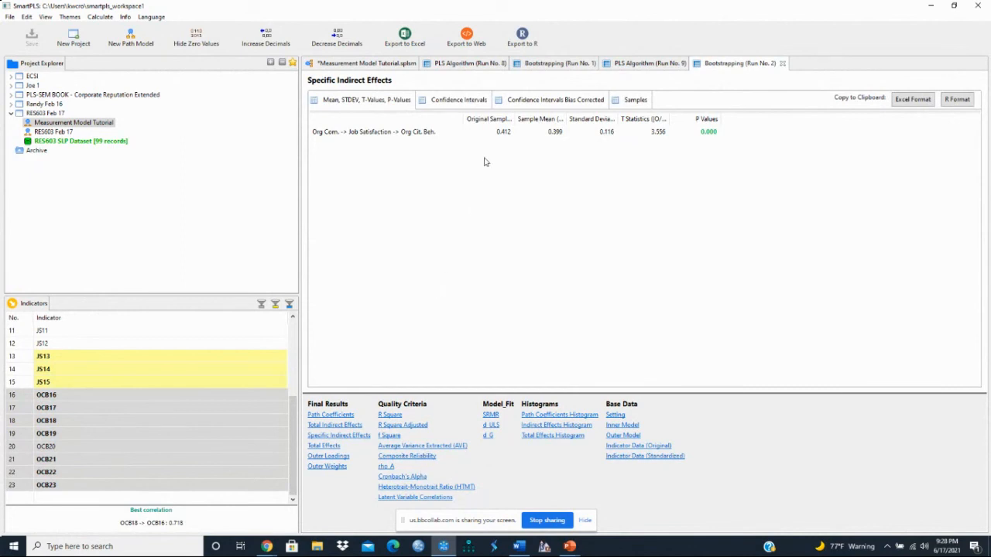
Delete the path from Org Com. to Job Satisfaction in the Measurement Model Tutorial diagram.
click(373, 65)
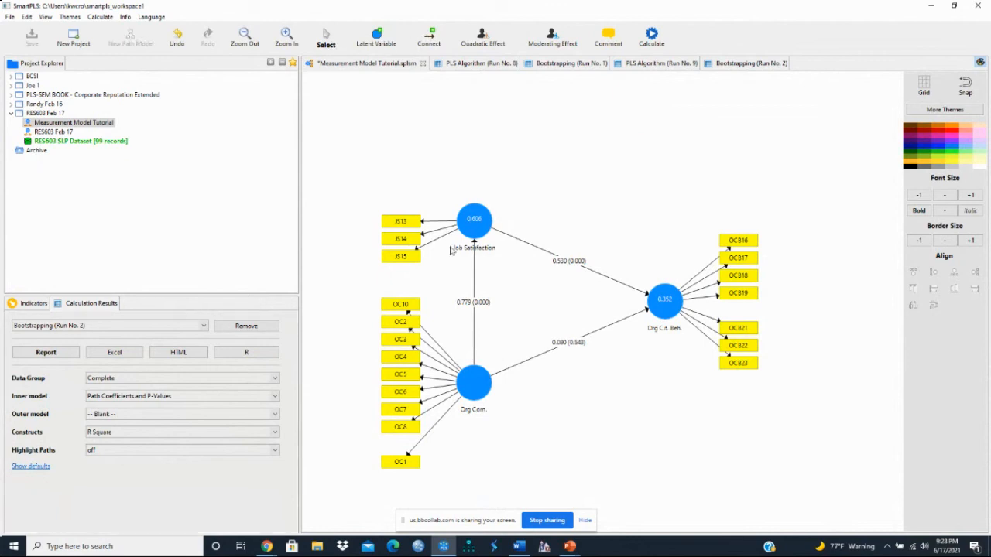
click(473, 292)
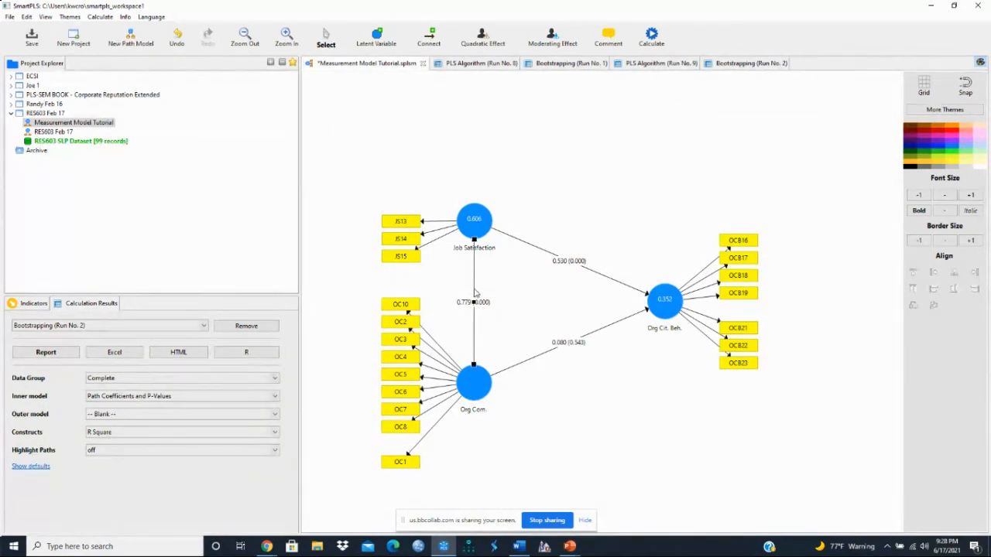
key(Delete)
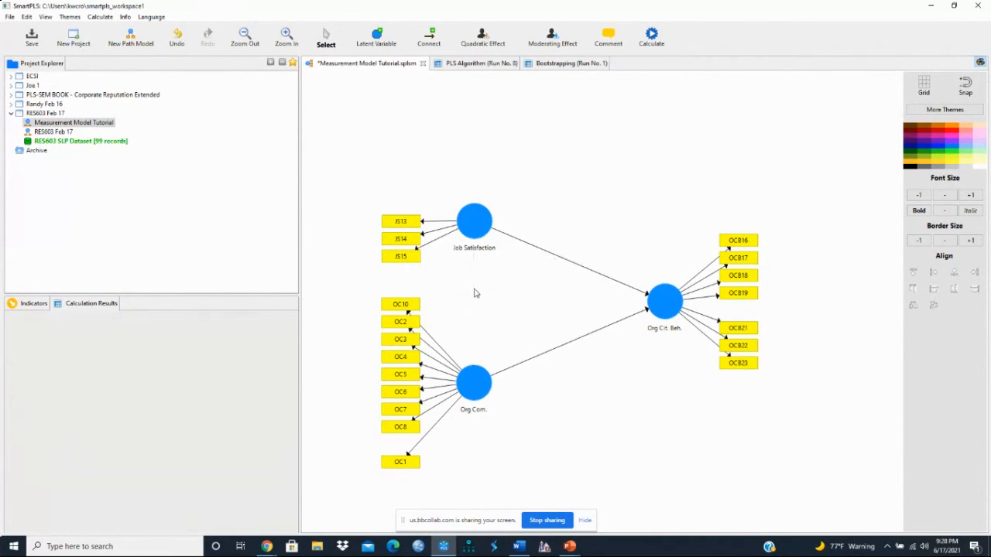
Rerun Complete Bootstrapping with 500 subsamples on the model without the mediation path and display the results on the diagram.
click(660, 44)
click(691, 58)
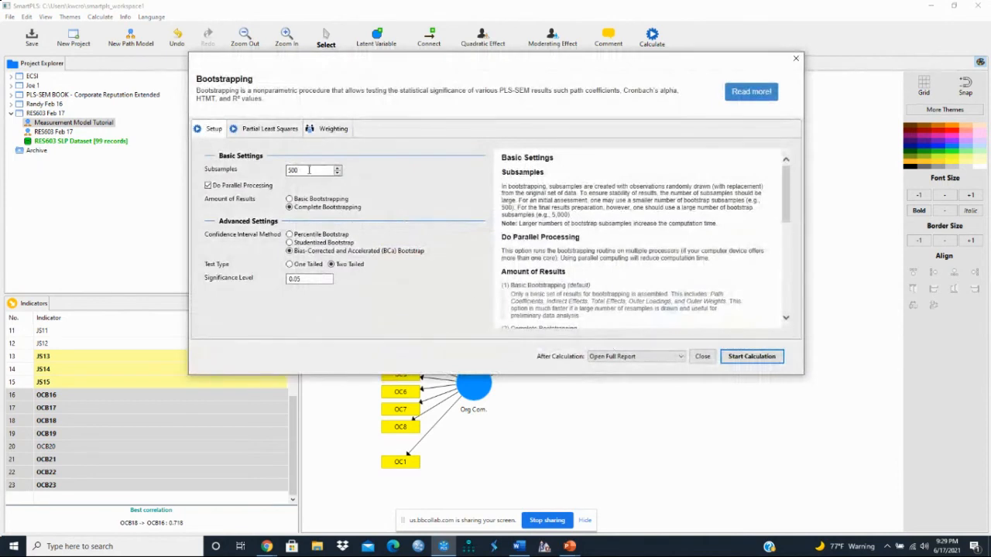
click(744, 357)
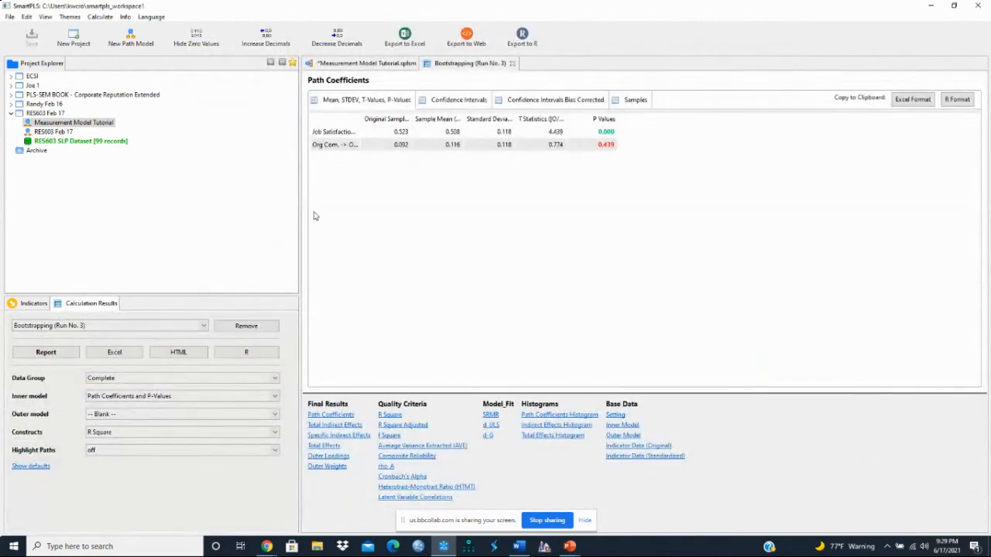
click(393, 64)
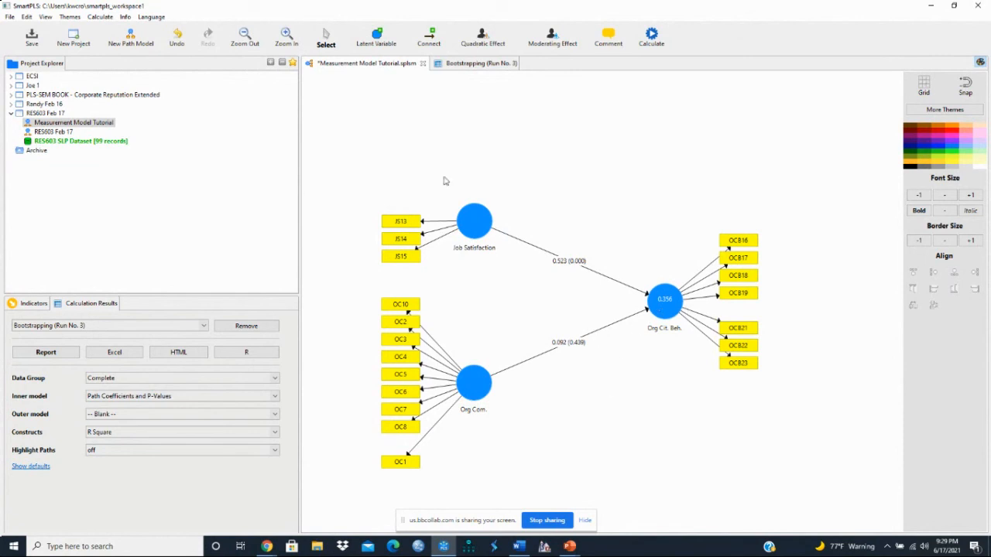
Delete the Org Com. construct from the path model, leaving only Job Satisfaction and Org Cit. Beh.
click(327, 42)
click(475, 385)
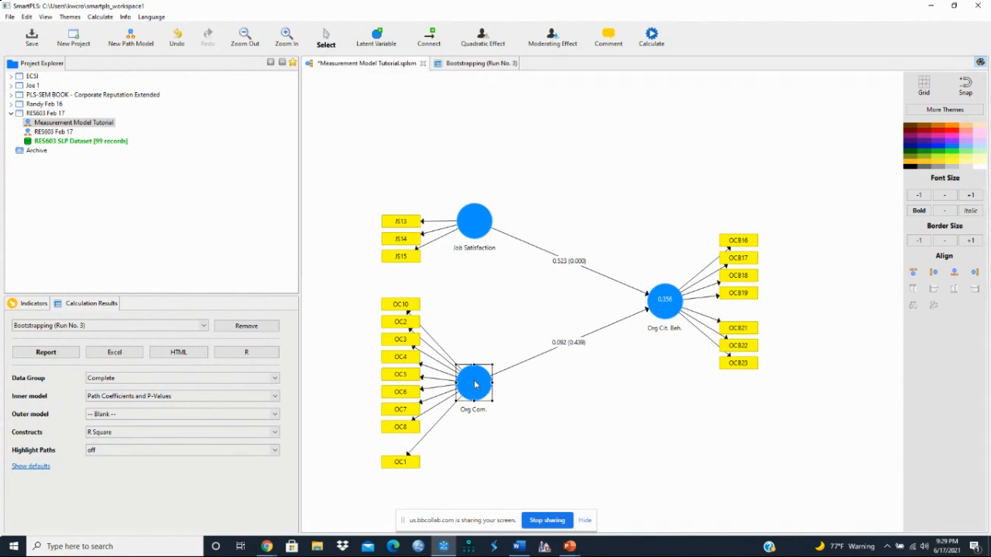
key(Delete)
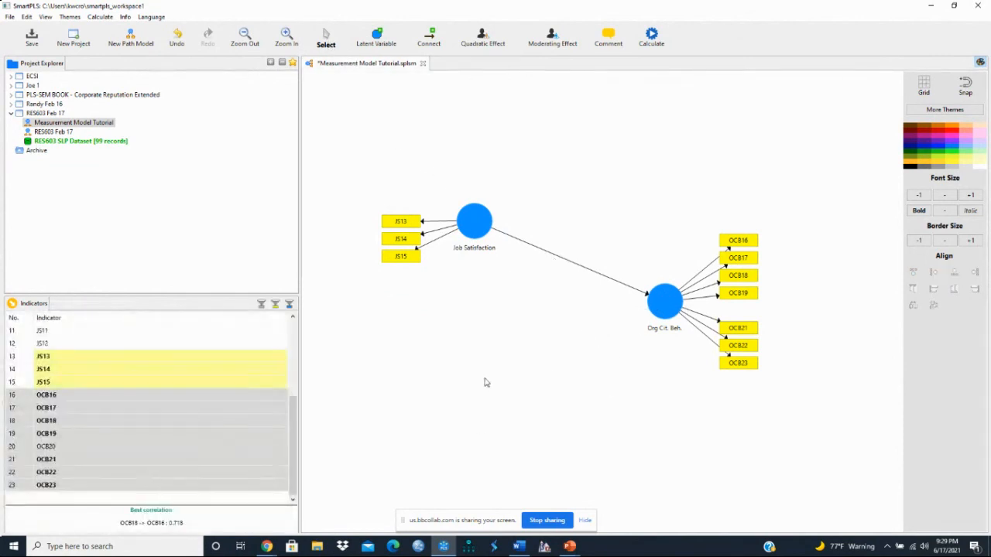
Bootstrap the two-construct model with 500 subsamples and display the results on the diagram.
click(651, 37)
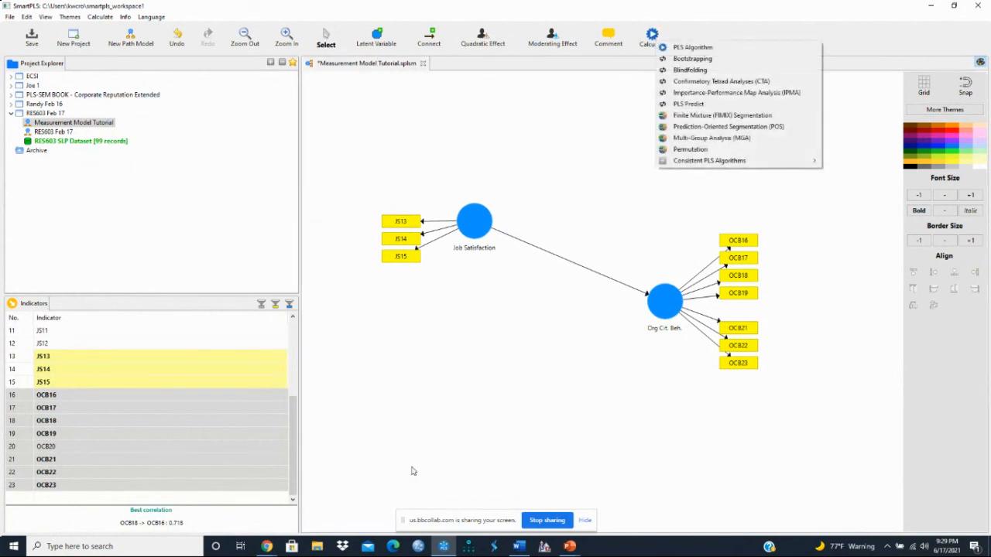
click(692, 59)
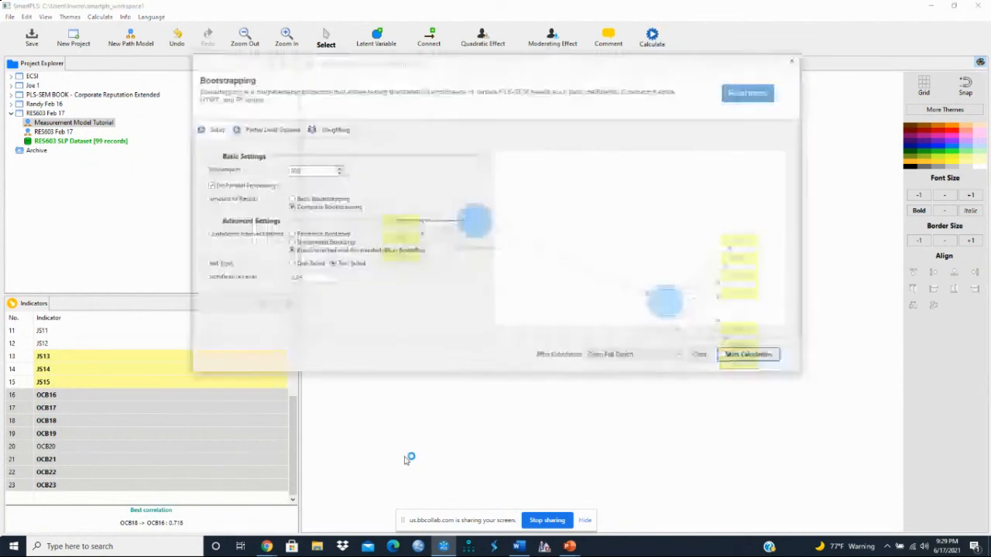
click(747, 358)
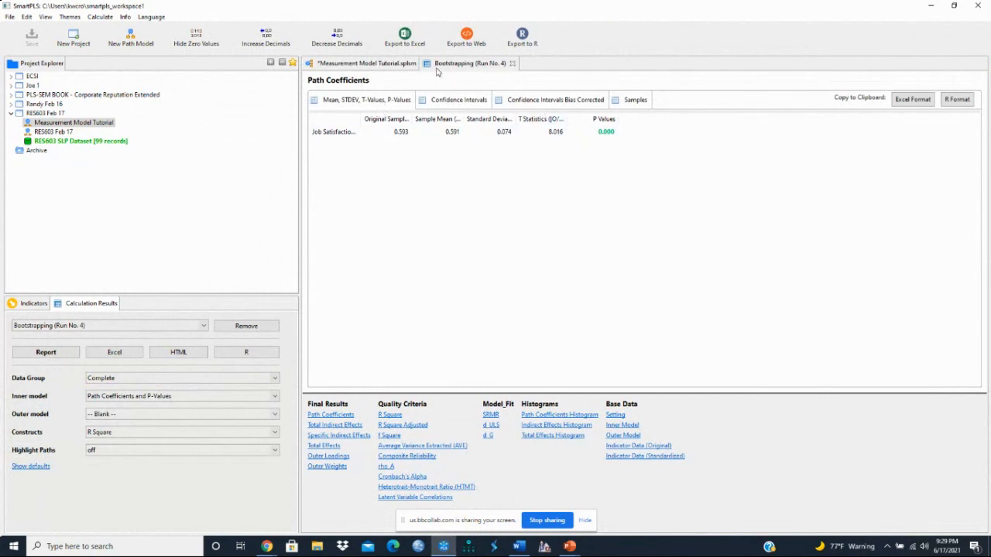
click(395, 65)
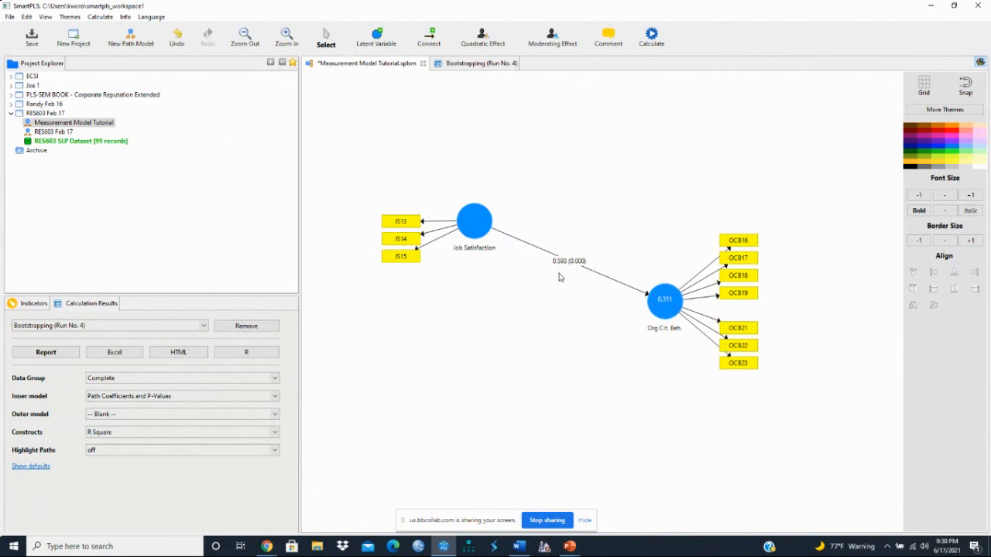
Examine the Total Effects, Path Coefficients and Specific Indirect Effects tables of the Bootstrapping (Run No. 4) report alongside the model diagram.
click(480, 65)
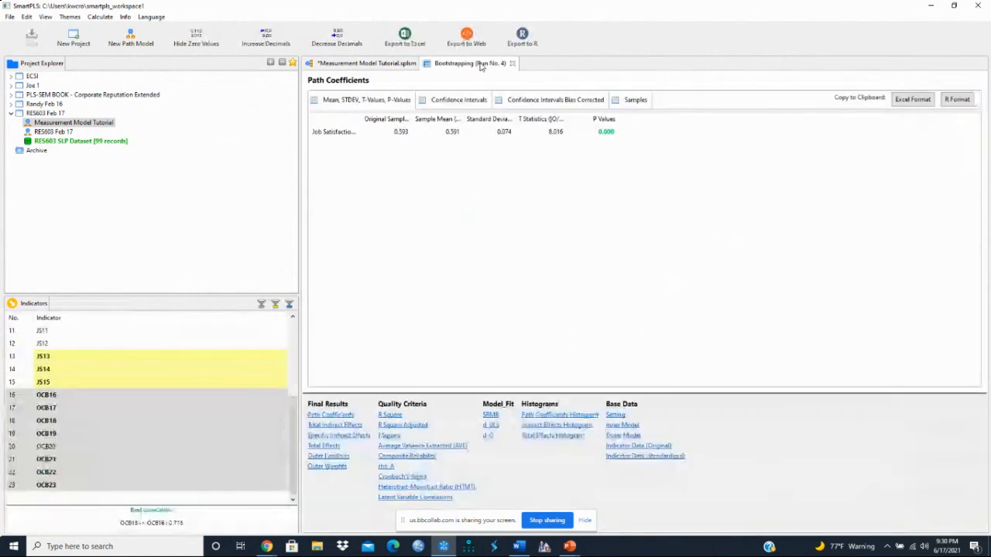
click(367, 64)
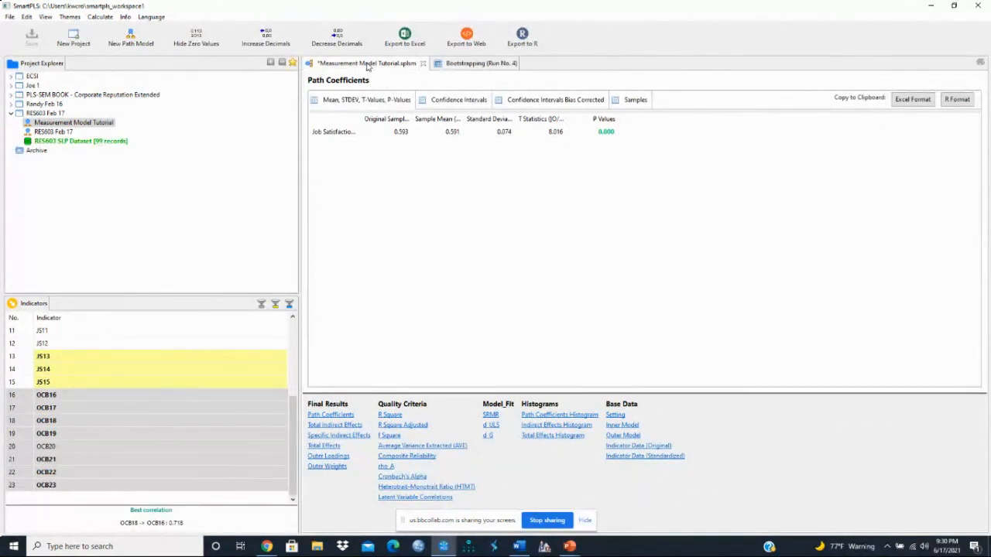
click(480, 69)
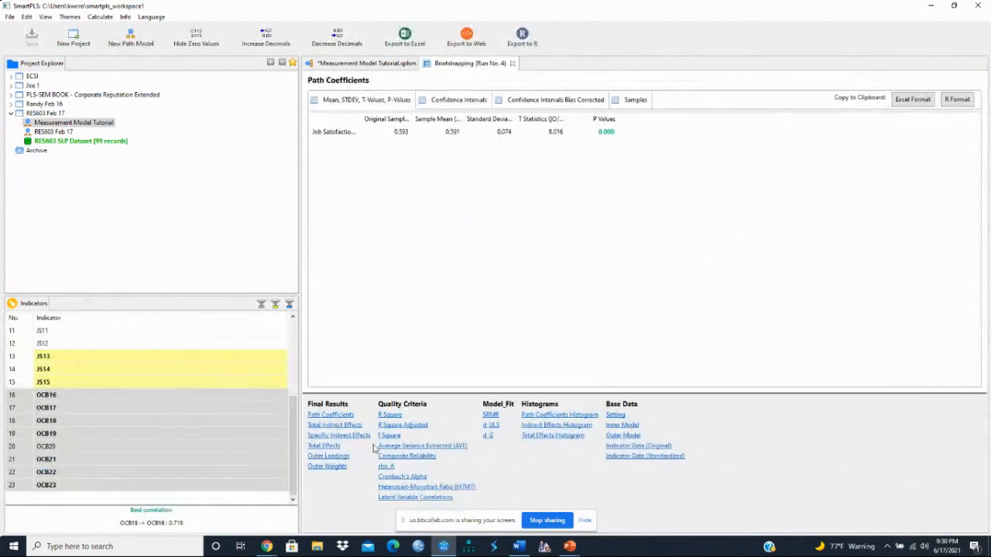
click(325, 446)
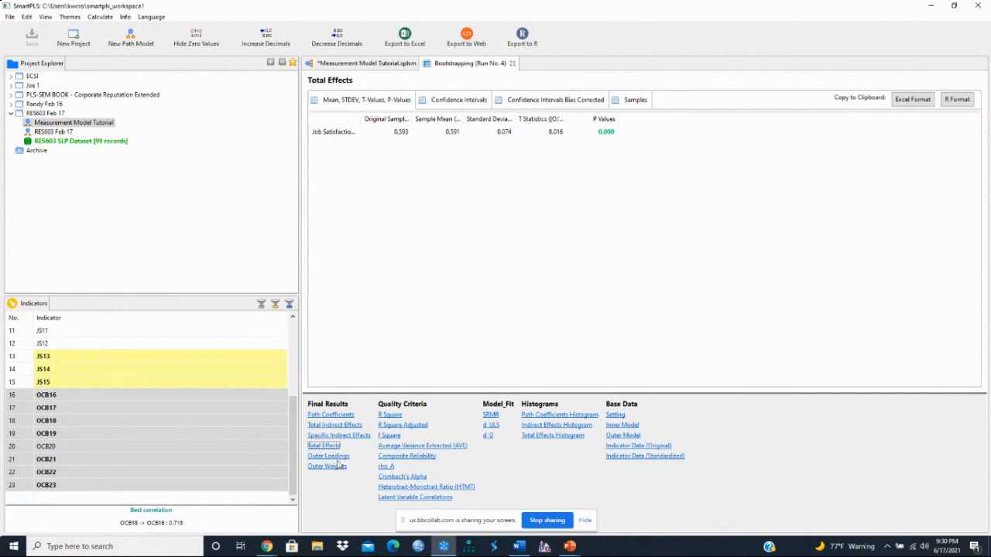
click(331, 416)
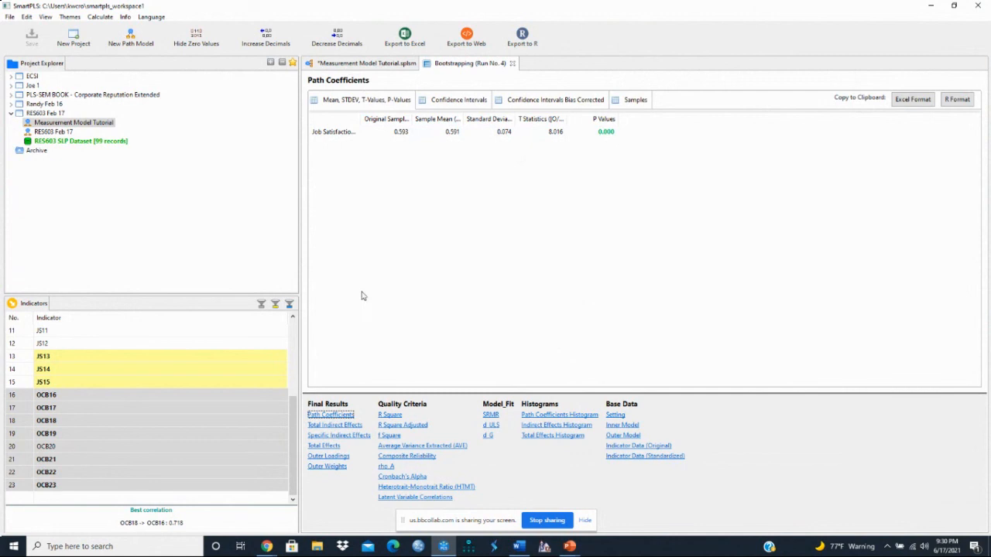
click(339, 435)
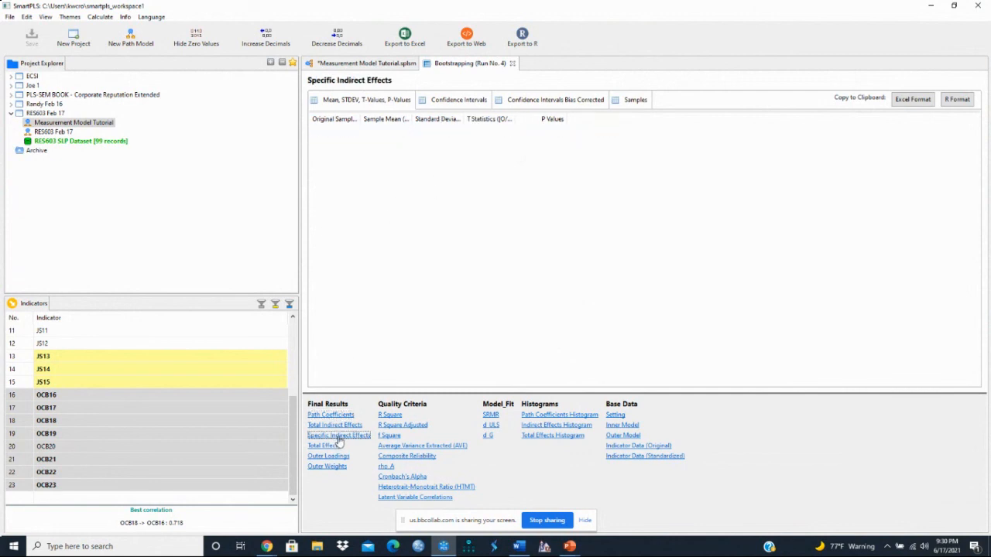